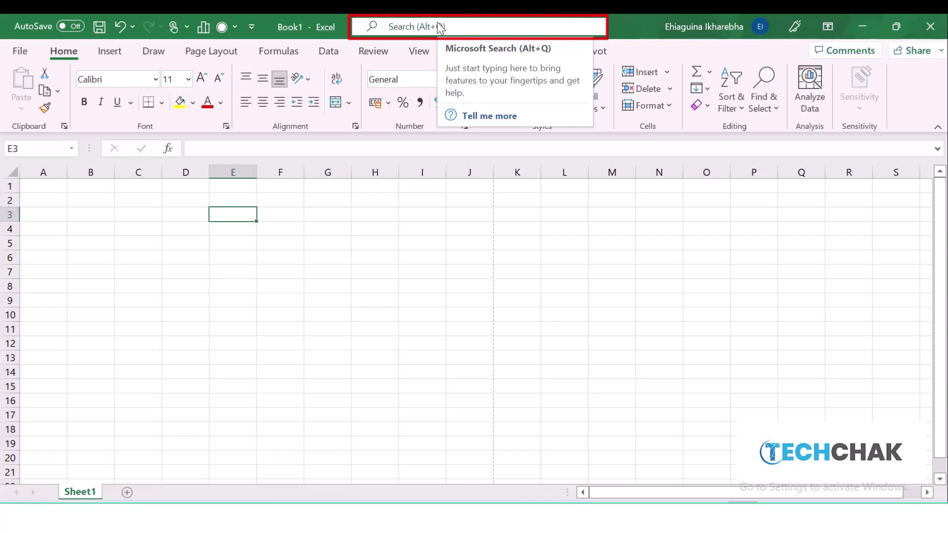
# Step: Search Excel's commands and help for 'free', then dismiss the results
pyautogui.click(438, 27)
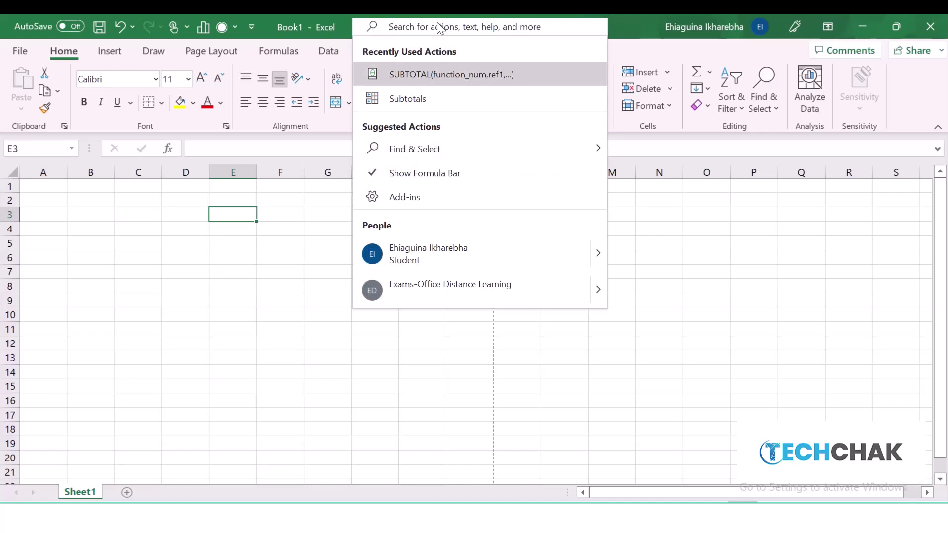
pyautogui.write('free')
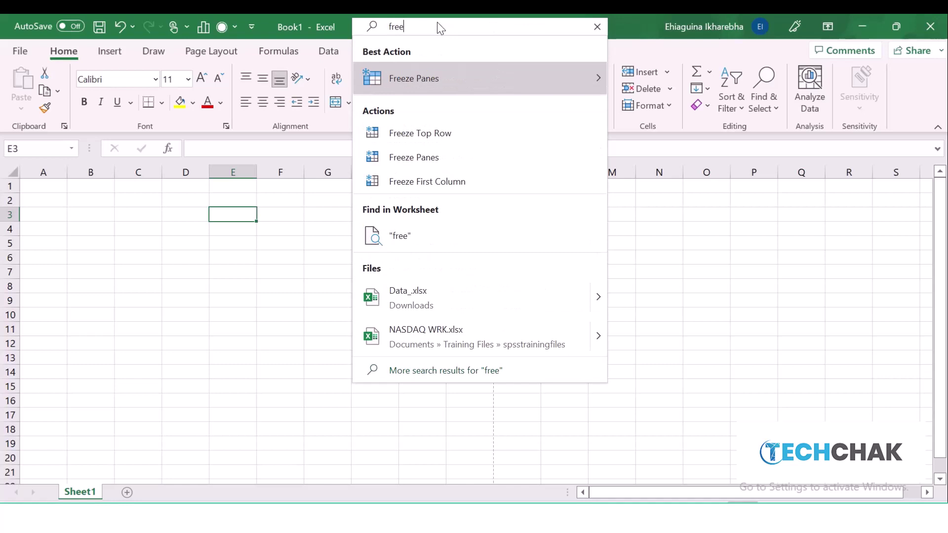
pyautogui.moveTo(450, 89)
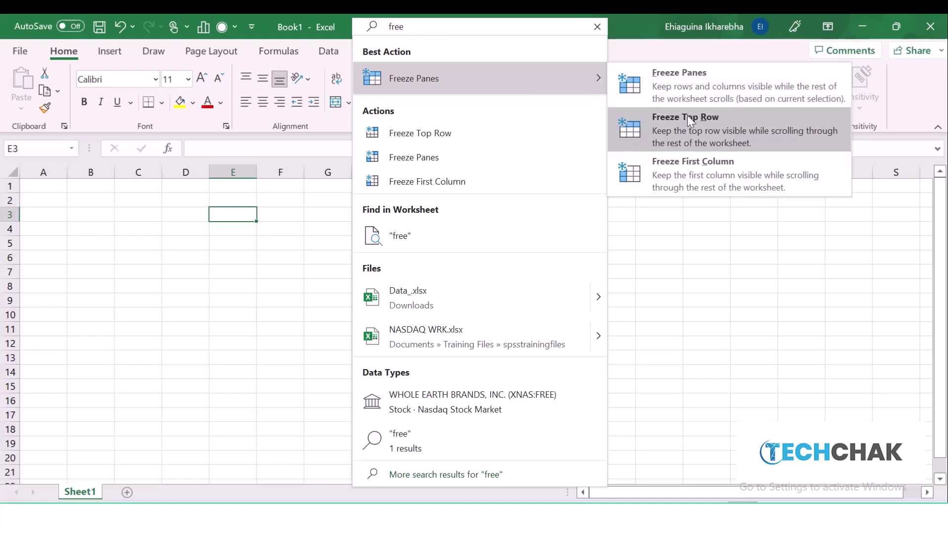
pyautogui.press('Escape')
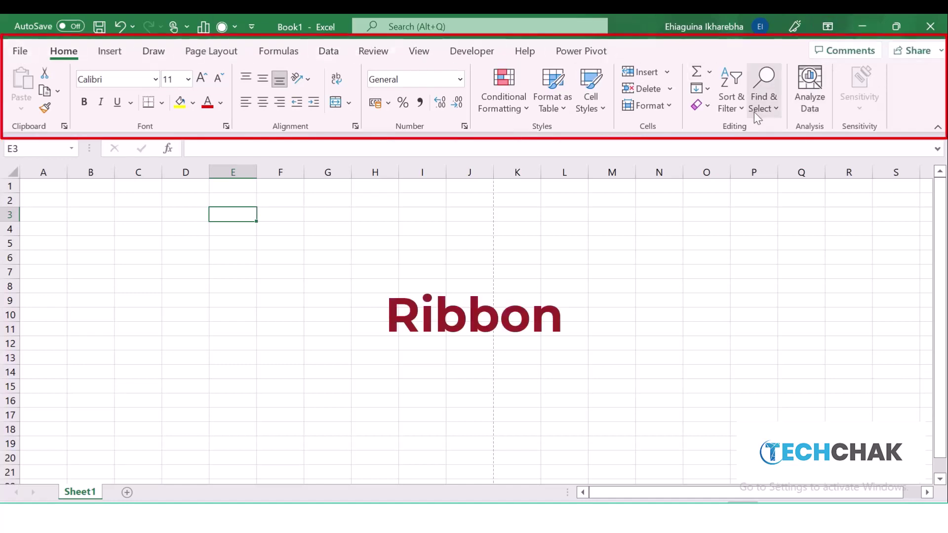
# Step: Try the auto-hide and tabs-only ribbon modes, restore the full ribbon, then restore and re-maximize the window
pyautogui.click(829, 28)
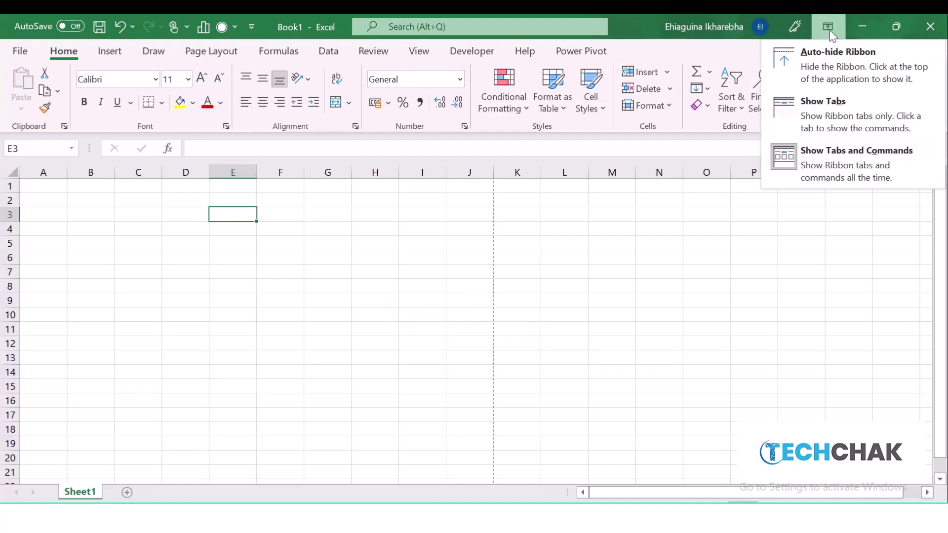
pyautogui.click(829, 61)
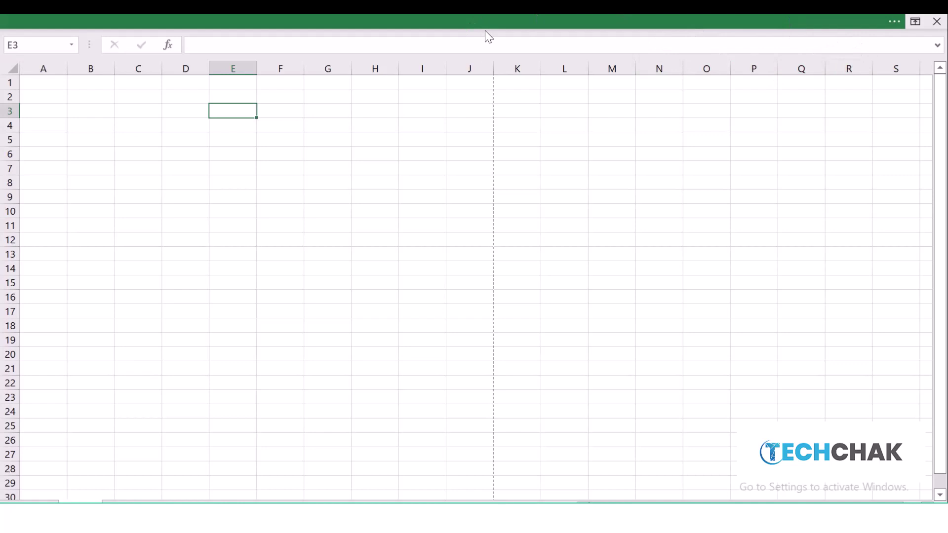
pyautogui.click(894, 23)
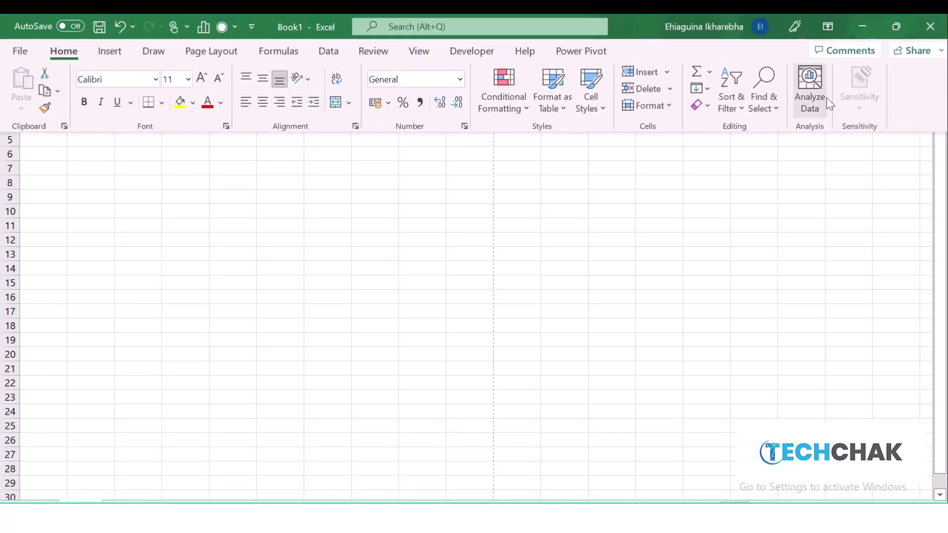
pyautogui.click(829, 26)
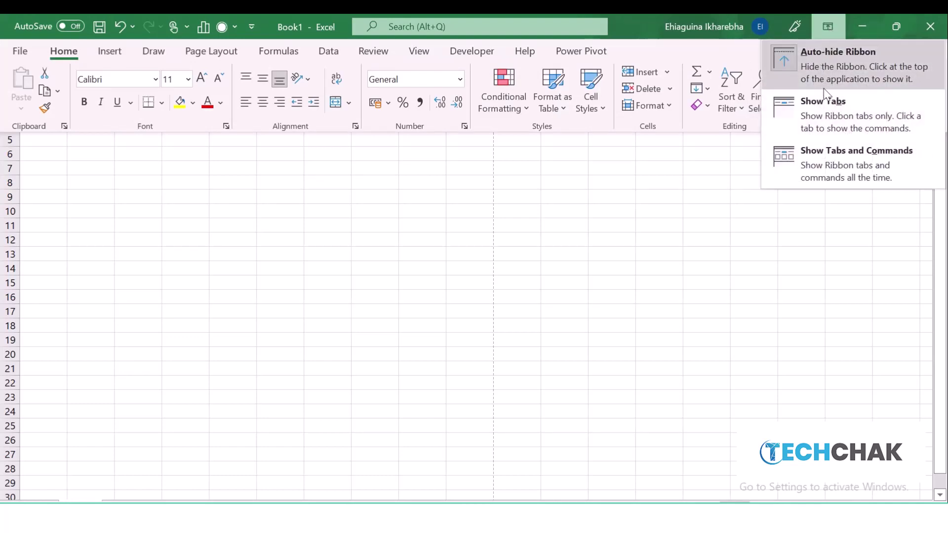
pyautogui.click(829, 107)
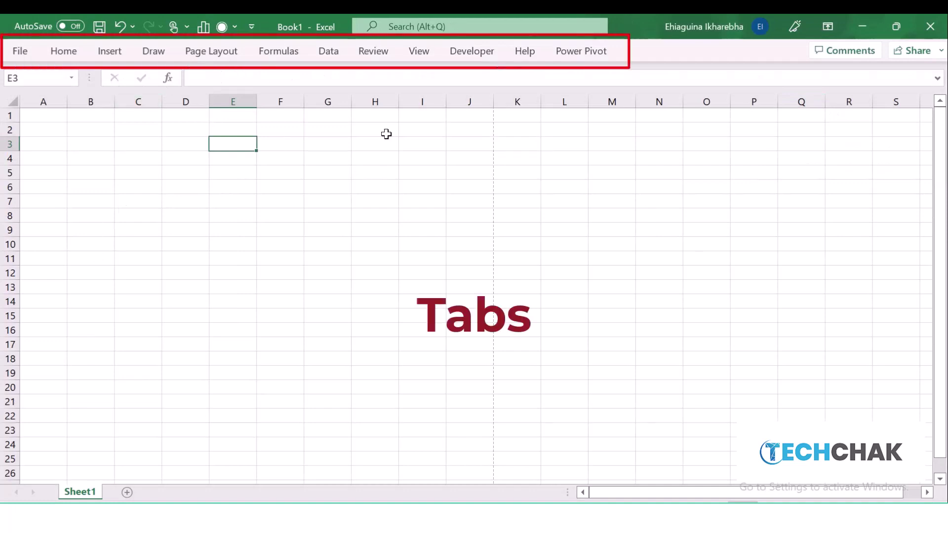
pyautogui.click(828, 29)
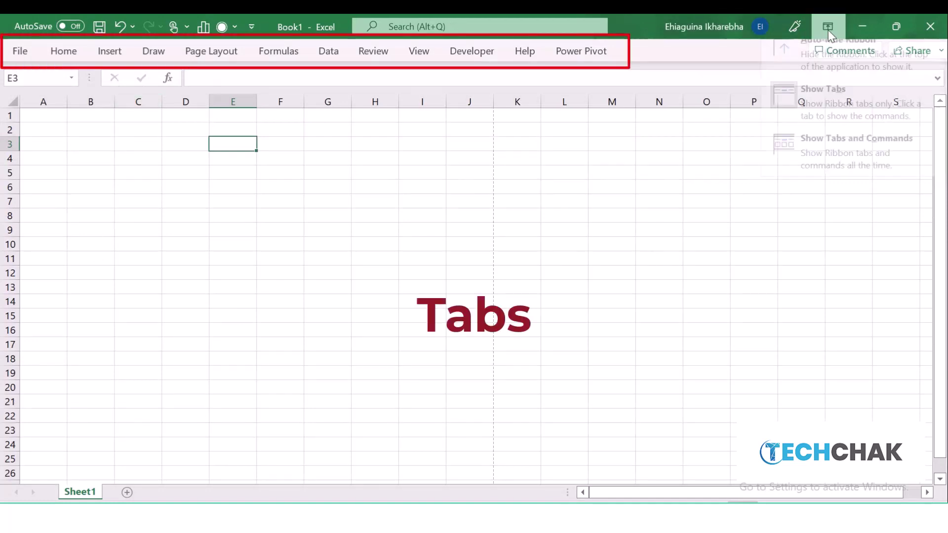
pyautogui.click(829, 165)
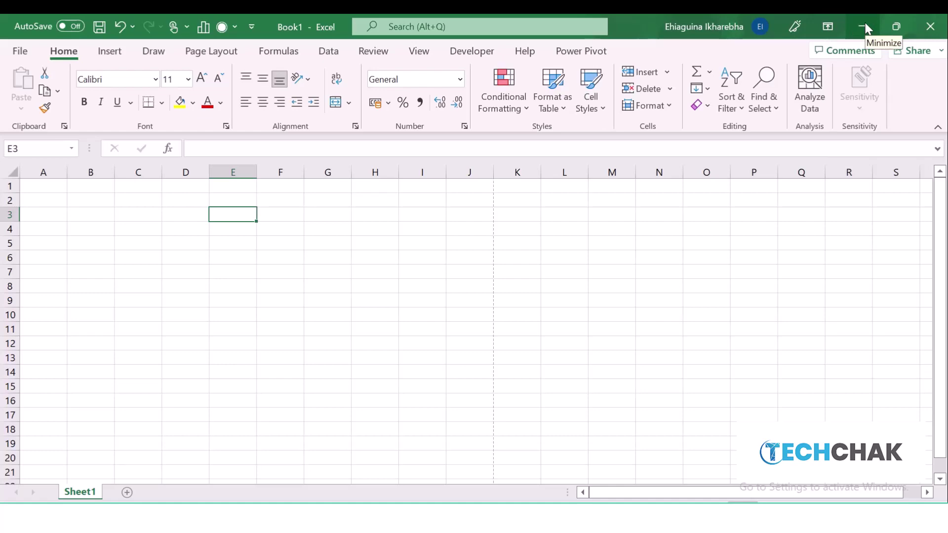
pyautogui.click(897, 27)
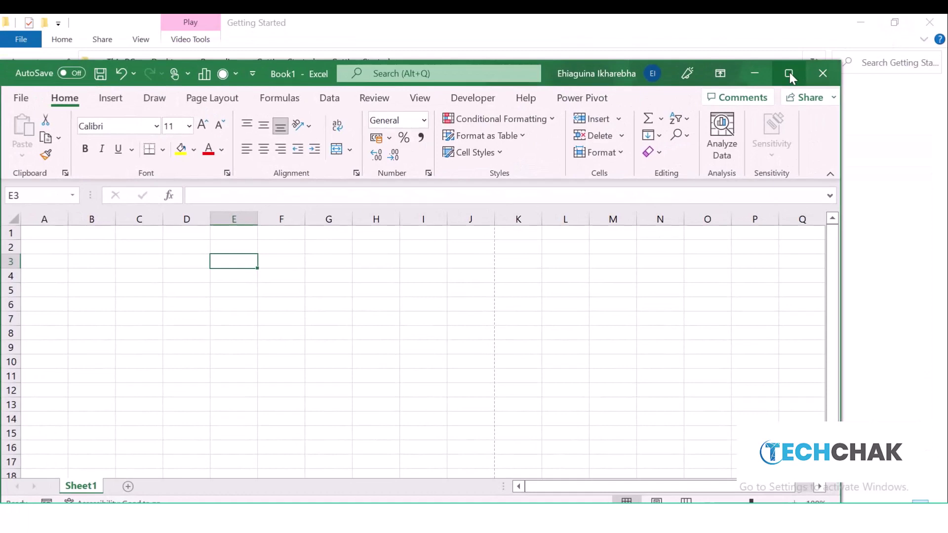
pyautogui.click(789, 74)
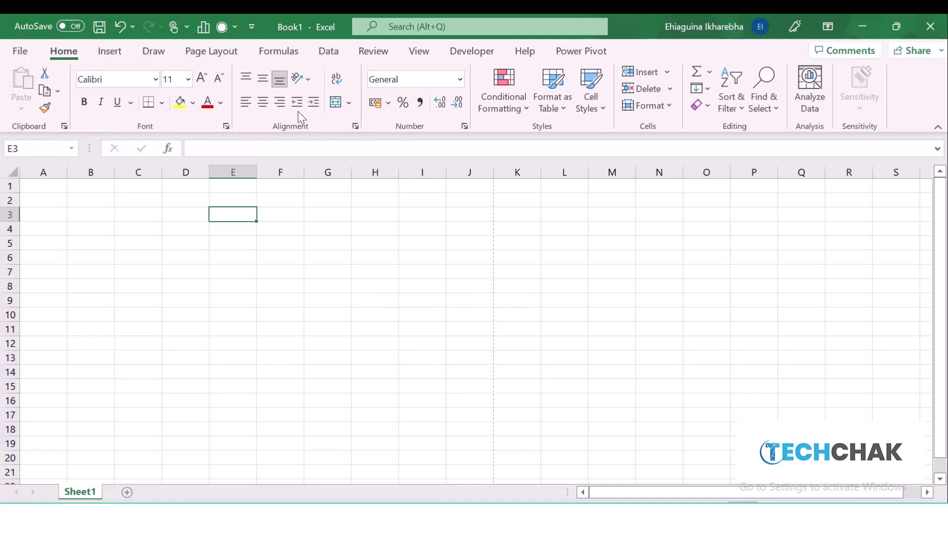
# Step: Top-align cell E3, then browse the Insert, Draw, Page Layout and Formulas tabs
pyautogui.click(247, 86)
pyautogui.click(119, 56)
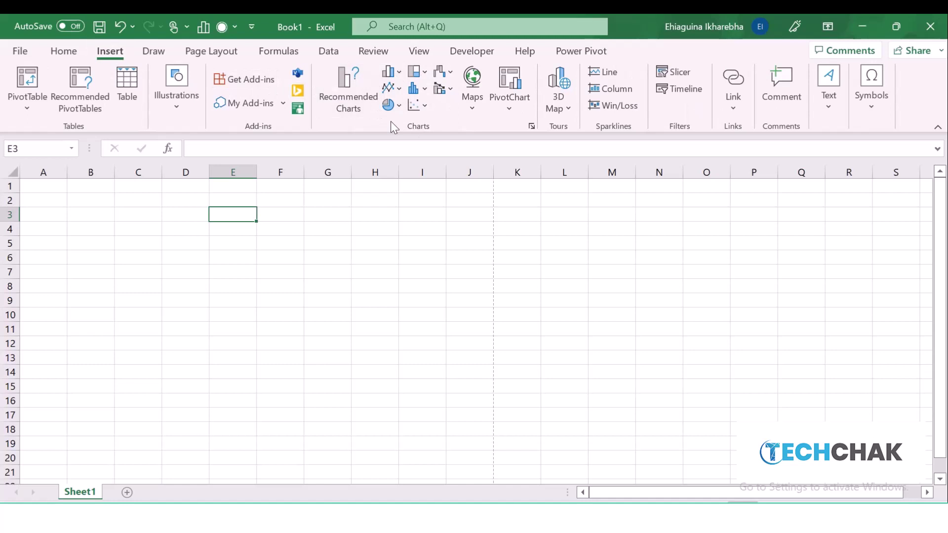
pyautogui.click(157, 54)
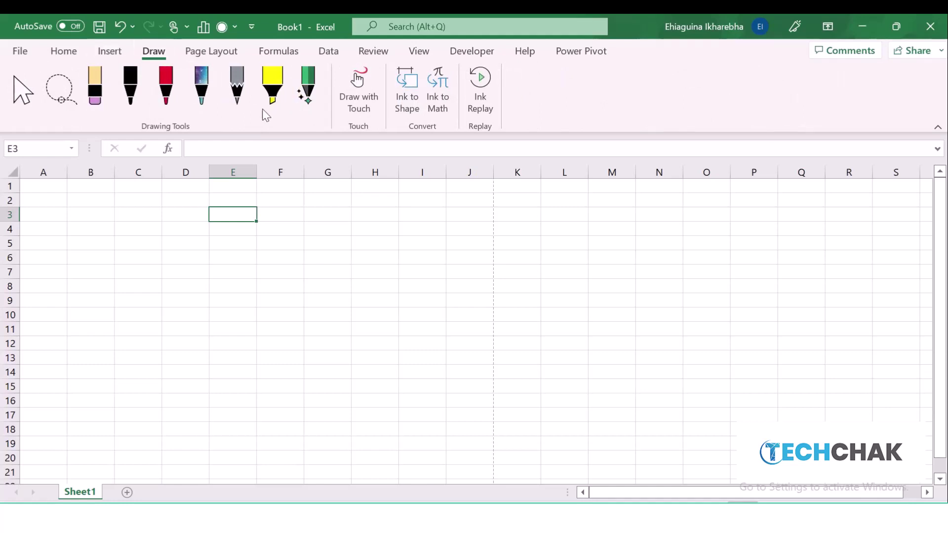
pyautogui.click(200, 52)
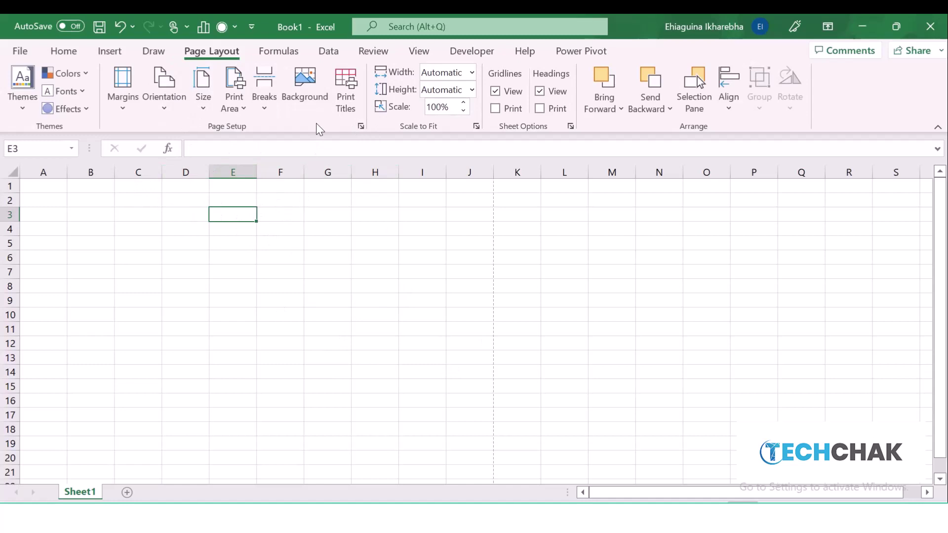
pyautogui.click(278, 51)
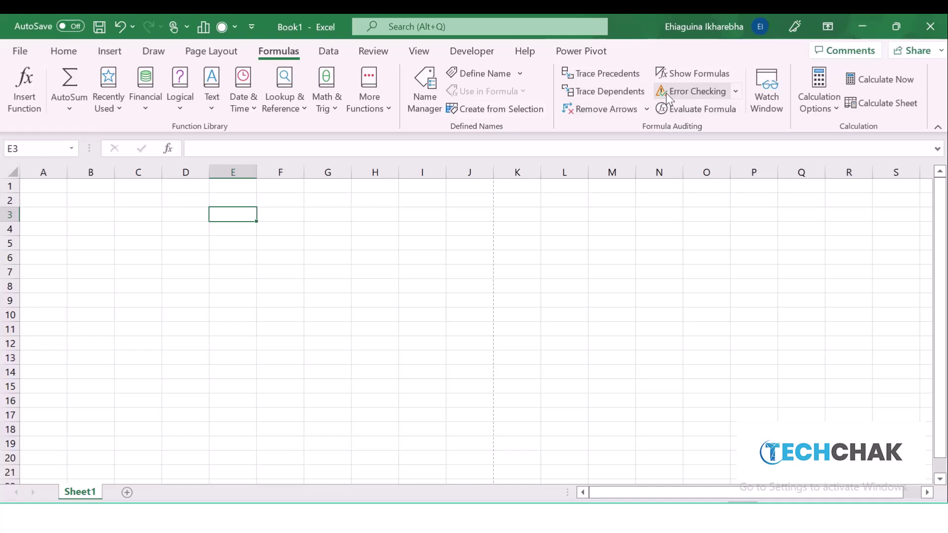
pyautogui.scroll(-1, 650, 94)
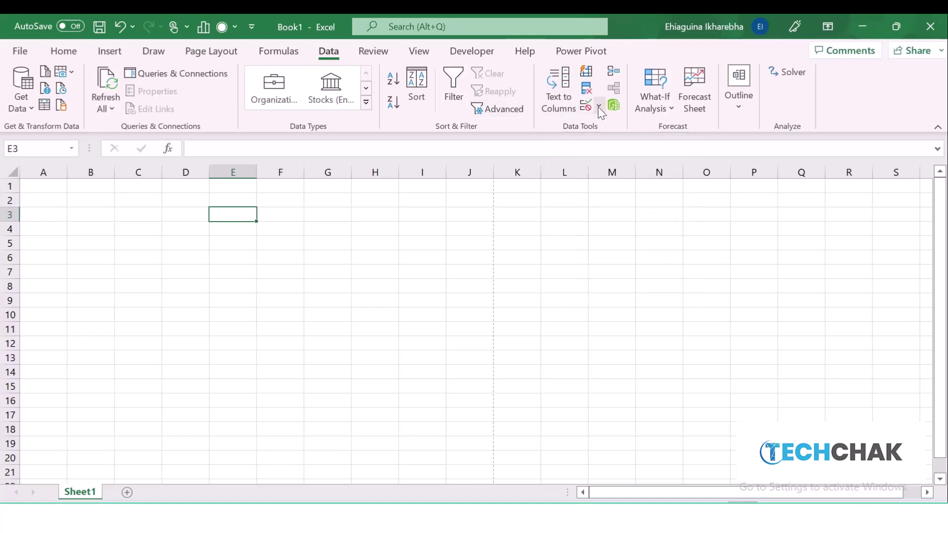
# Step: Browse the Review, View and Developer tabs, ending on the Help tab's support options
pyautogui.click(380, 53)
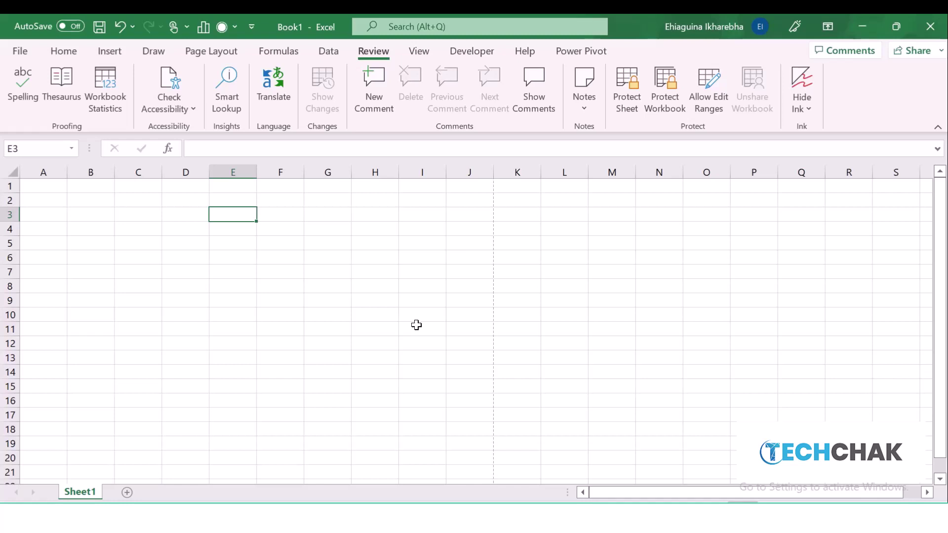
pyautogui.click(418, 52)
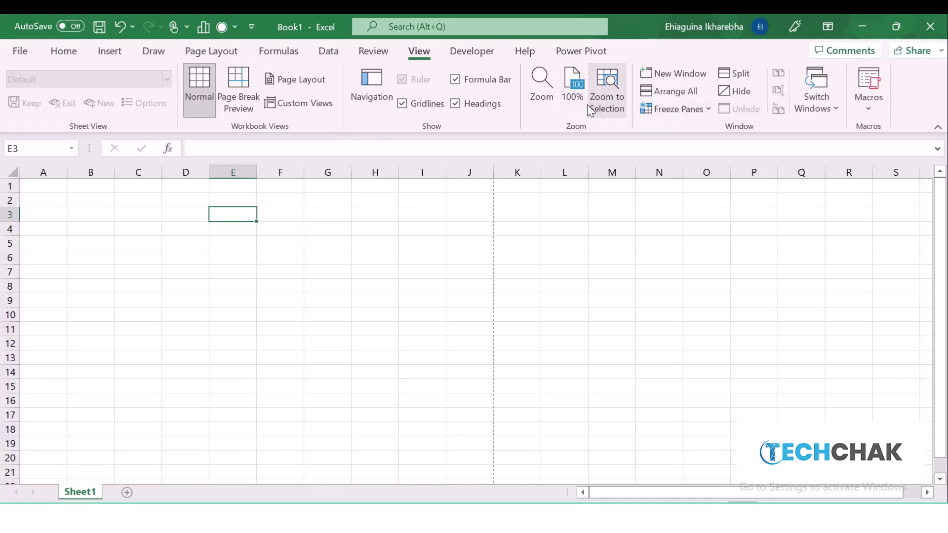
pyautogui.click(466, 57)
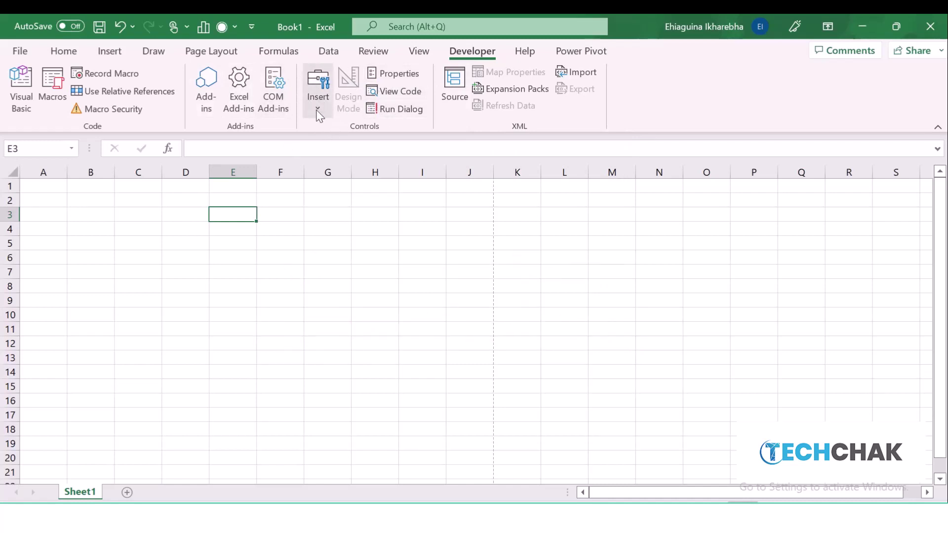
pyautogui.click(525, 53)
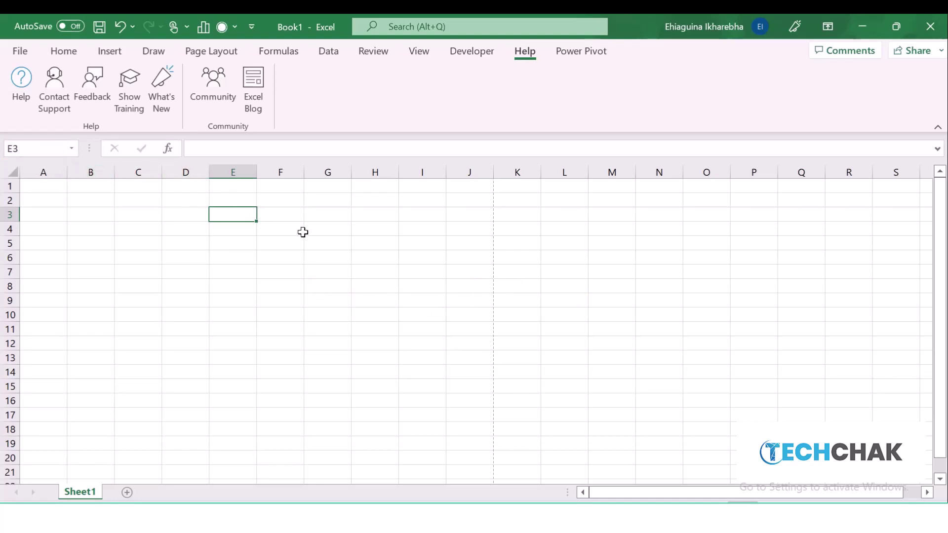
# Step: Select column E, row 3, cell B6 and column A in turn, ending with C5 active
pyautogui.click(237, 166)
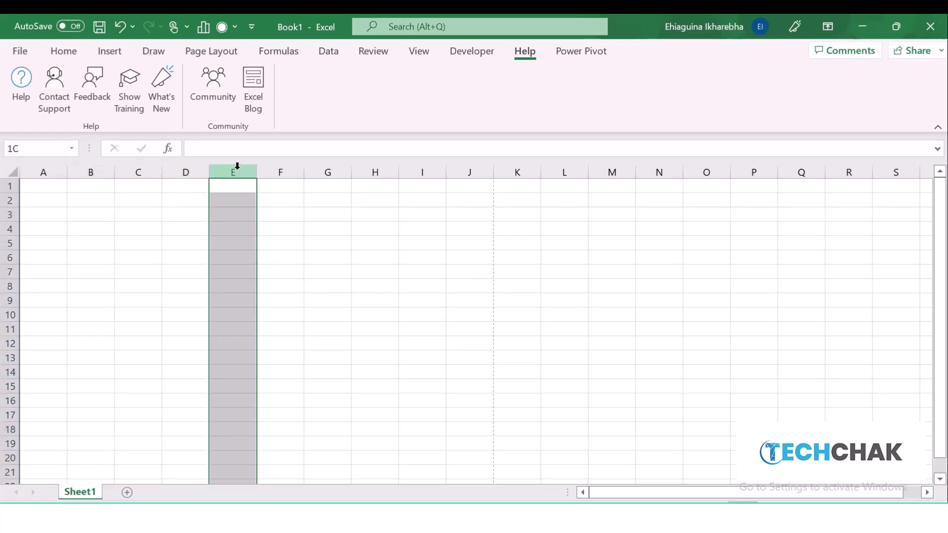
pyautogui.click(10, 214)
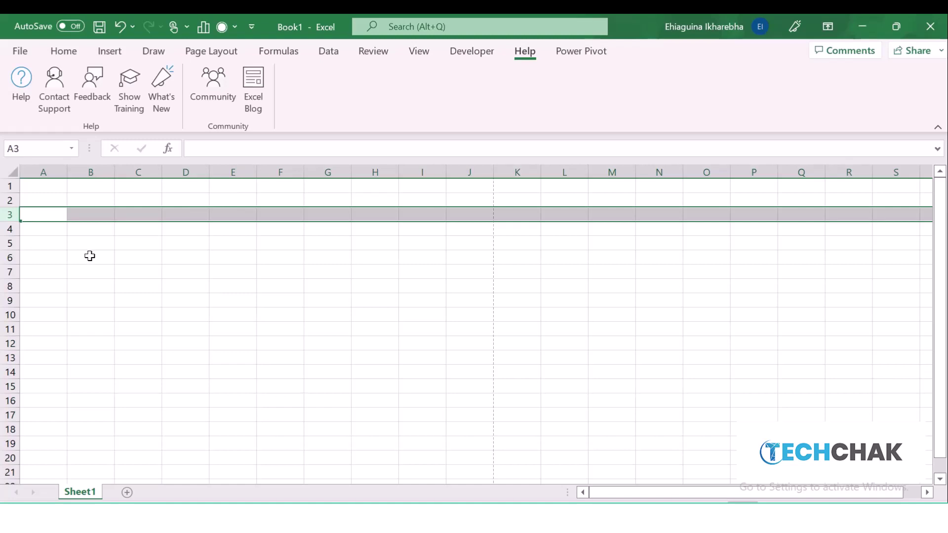
pyautogui.click(90, 256)
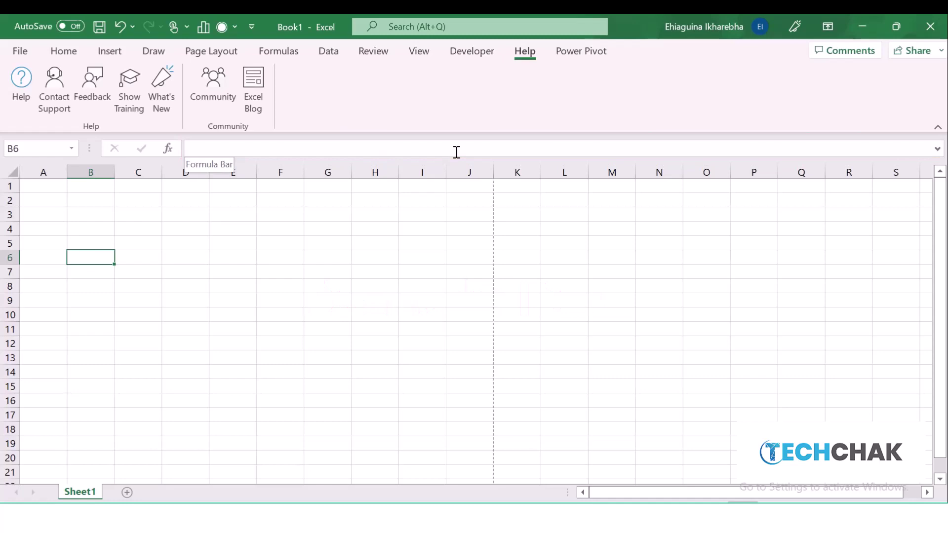
pyautogui.click(42, 169)
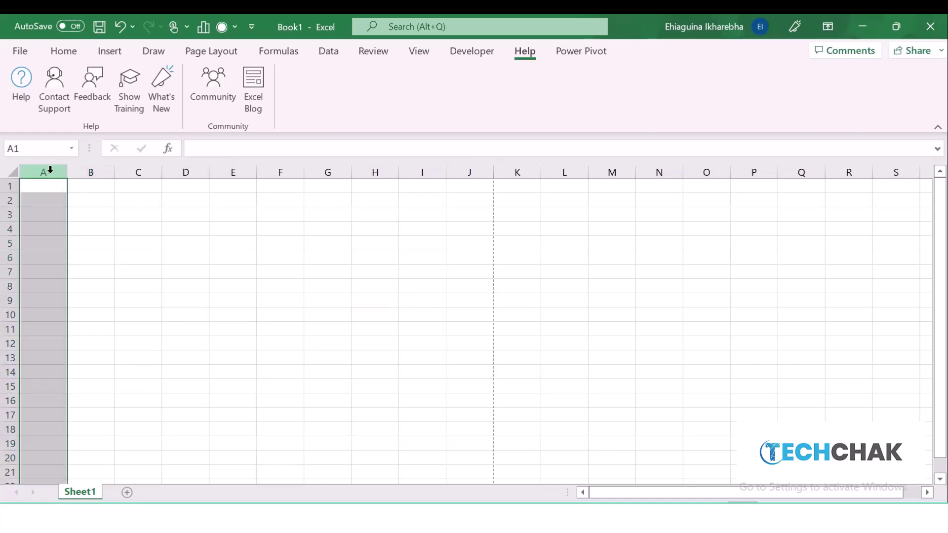
pyautogui.click(140, 247)
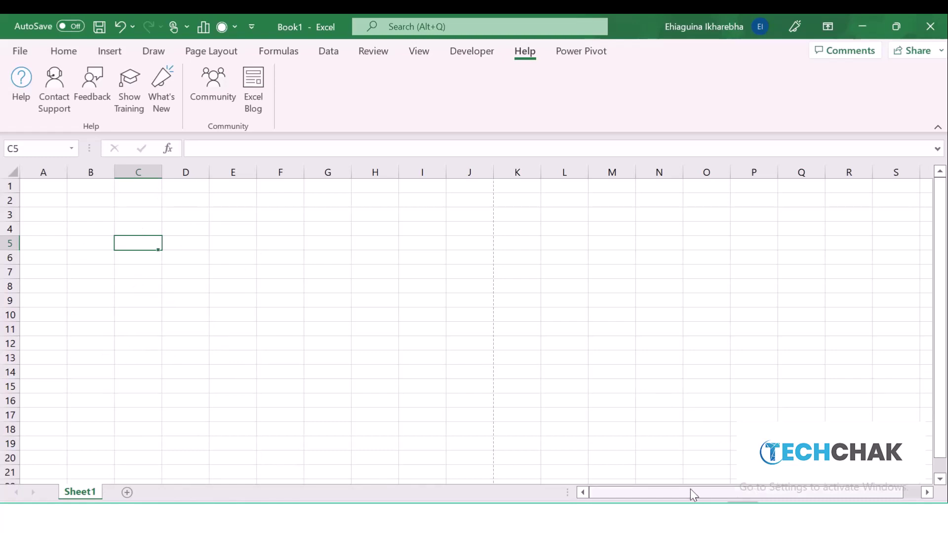
# Step: Switch to Page Layout view and back to Normal, then zoom in to about 145%
pyautogui.moveTo(690, 489); pyautogui.dragTo(882, 342)
pyautogui.moveTo(941, 259); pyautogui.dragTo(940, 252)
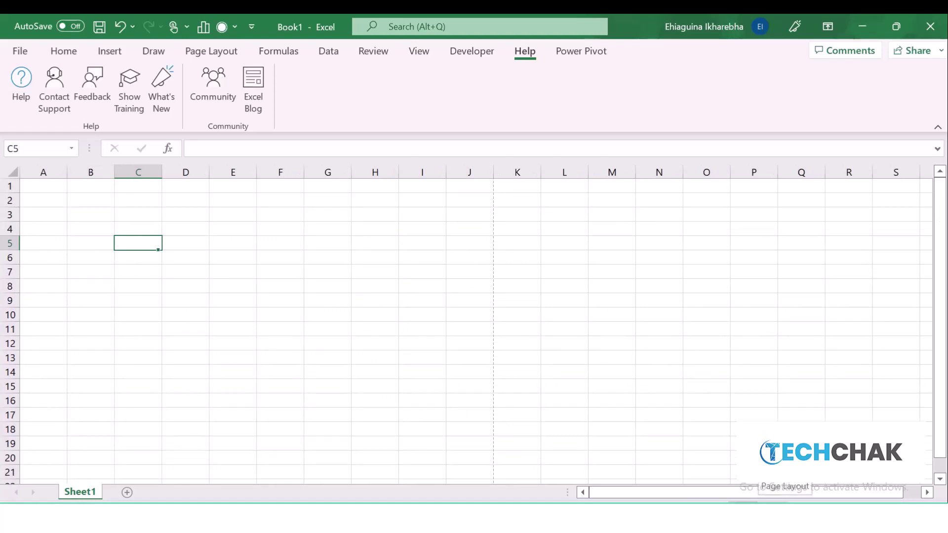
pyautogui.click(772, 503)
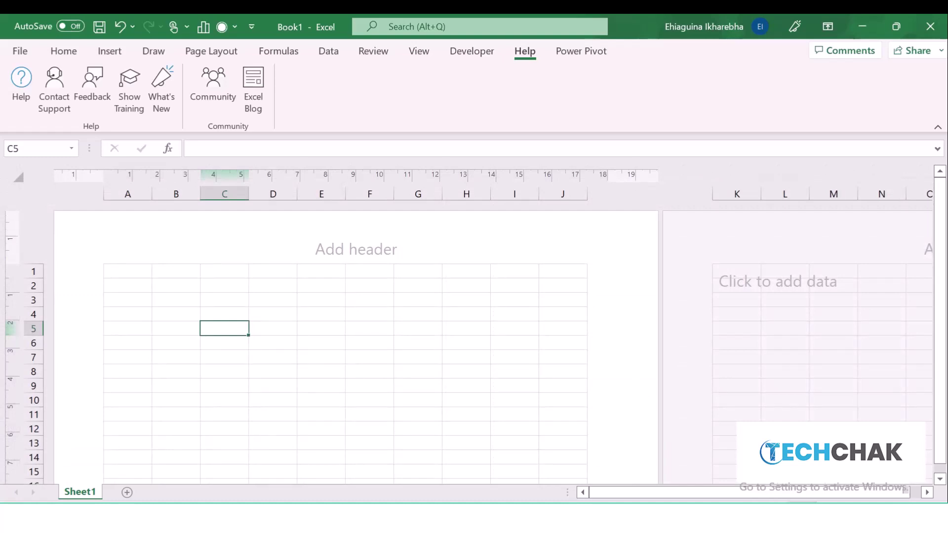
pyautogui.click(788, 502)
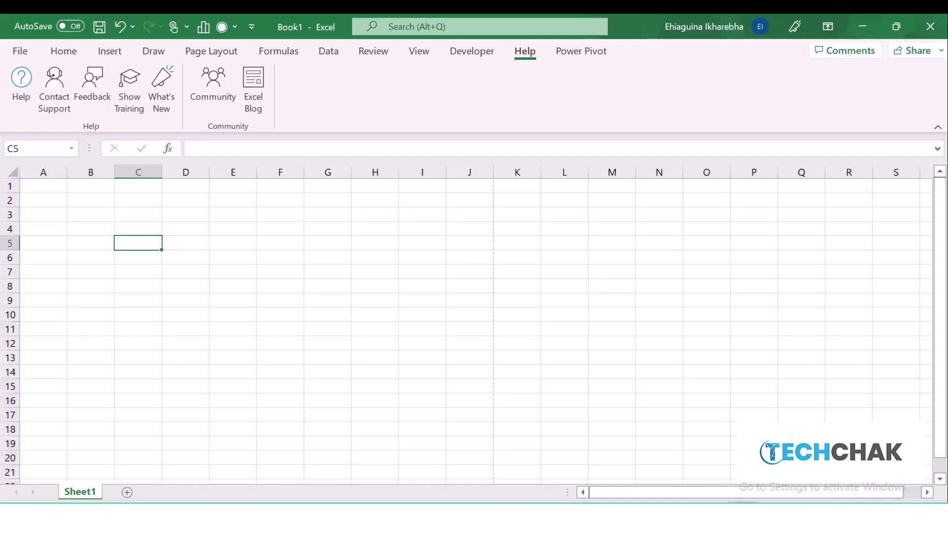
pyautogui.scroll(3, 467, 325)
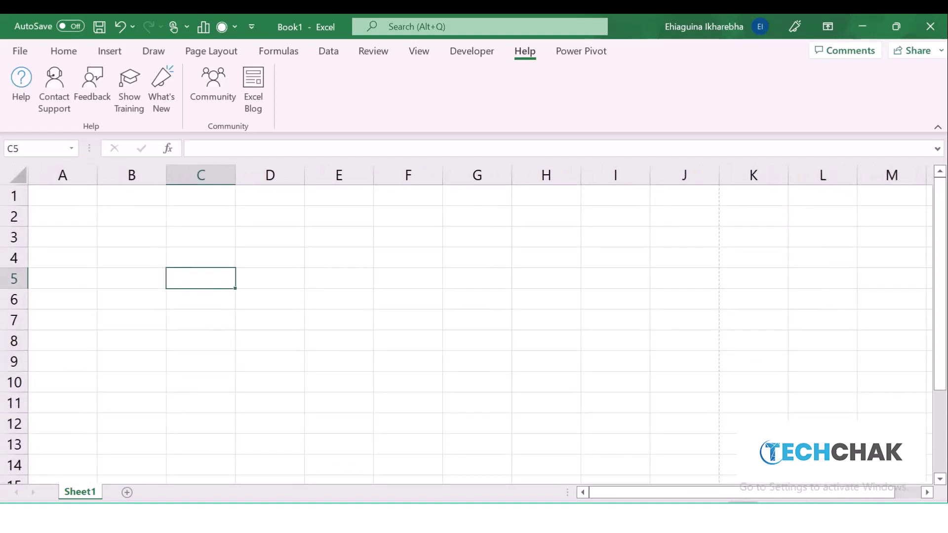